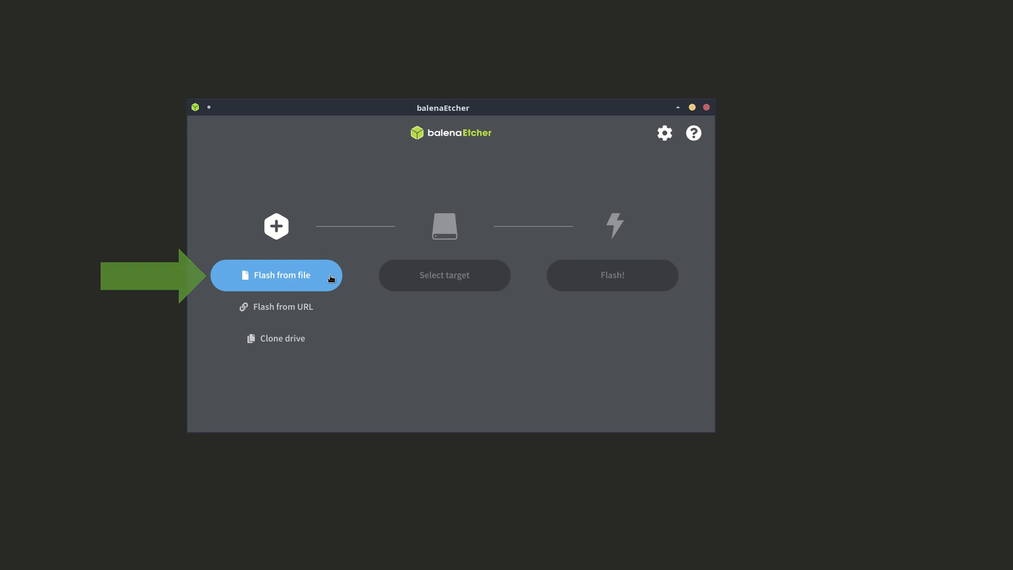
- Choose hedgehog-24.04.0.iso as the image to flash and the Patriot Memory drive at /dev/sdd as the target
{"action": "left_click", "coordinate": [332, 278]}
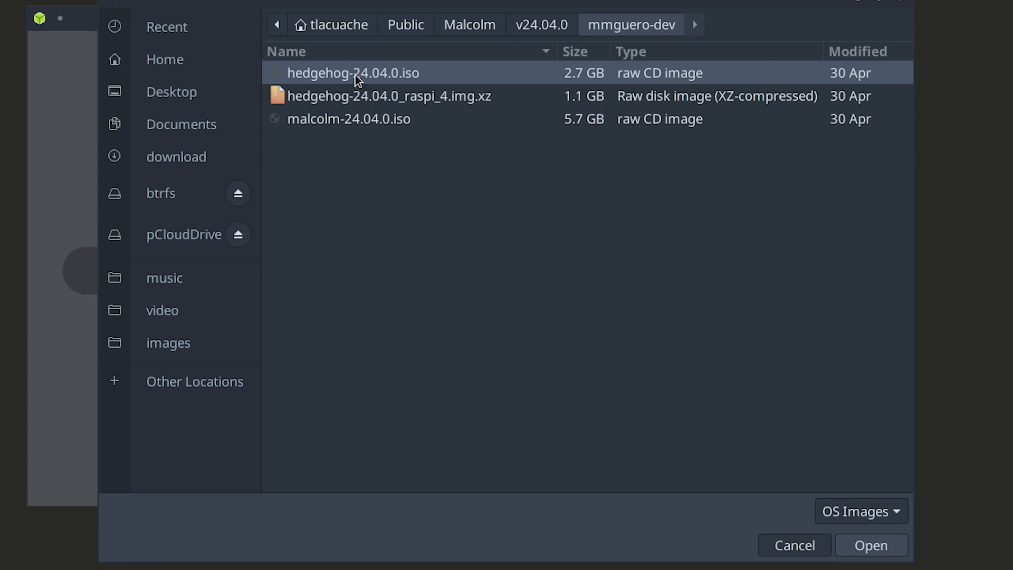
{"action": "double_click", "coordinate": [356, 75]}
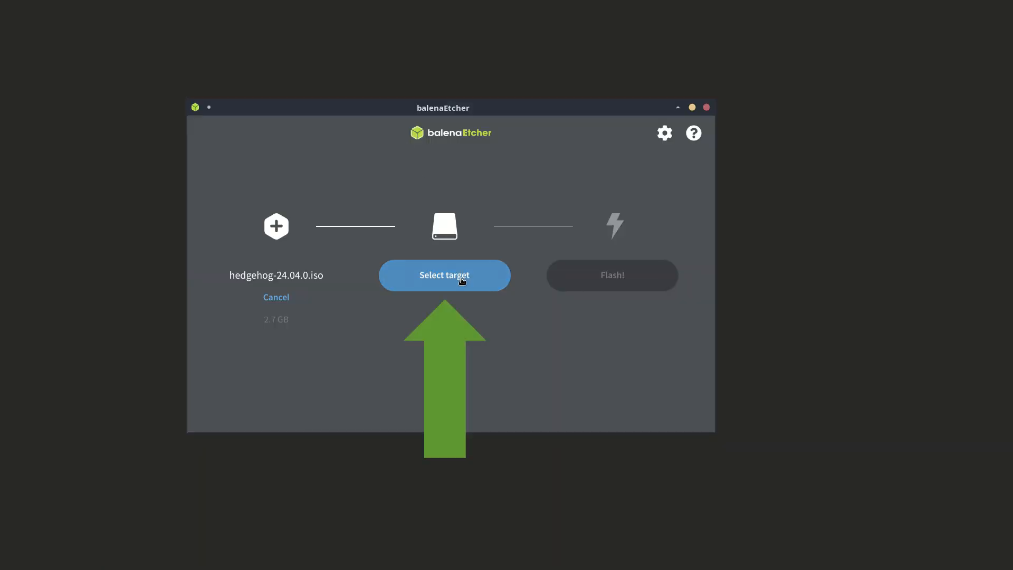
{"action": "left_click", "coordinate": [462, 281]}
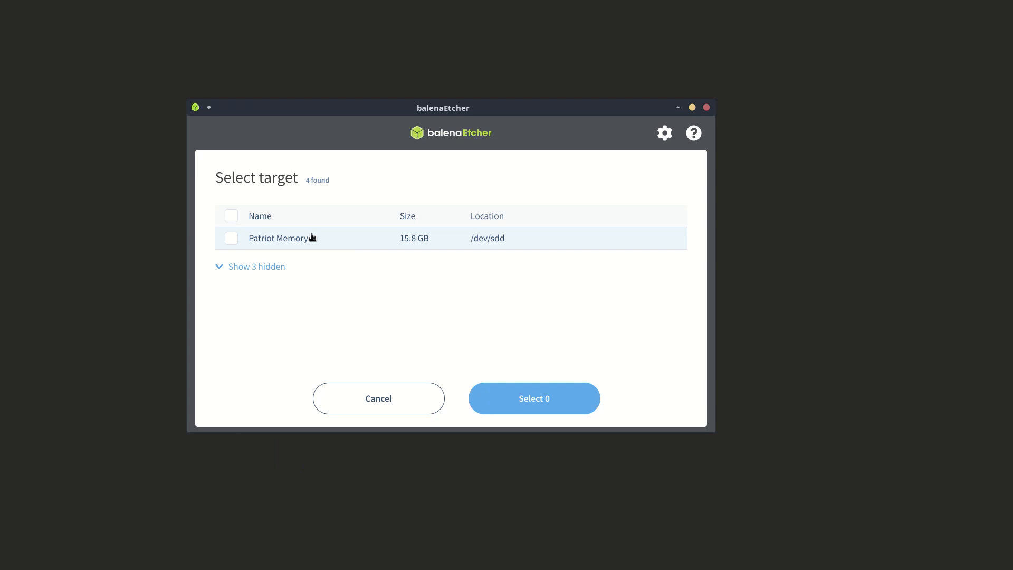
{"action": "left_click", "coordinate": [228, 238]}
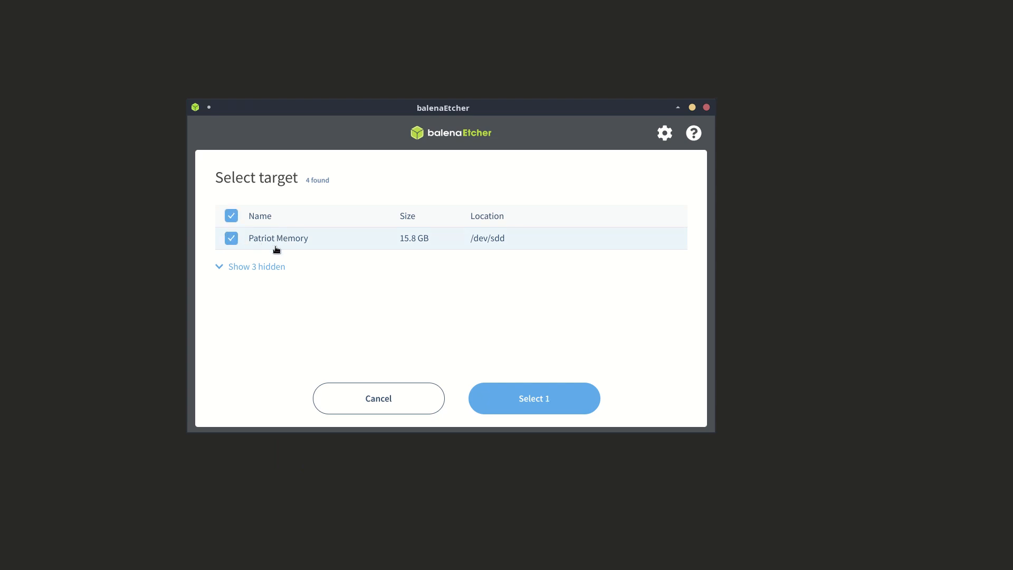
{"action": "left_click", "coordinate": [521, 396]}
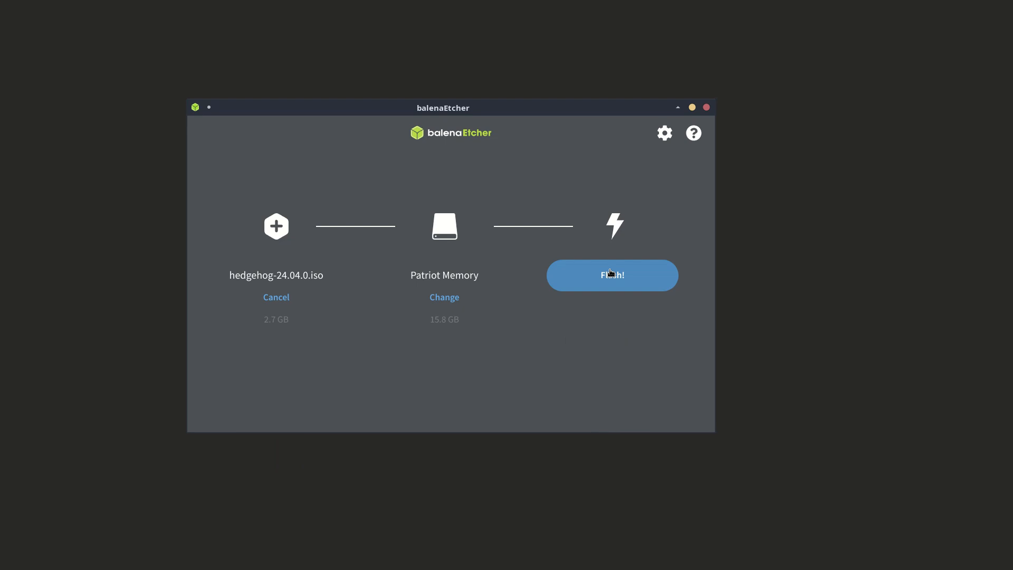
- Start flashing the image to the drive and authorize it by entering the super user password
{"action": "left_click", "coordinate": [611, 272]}
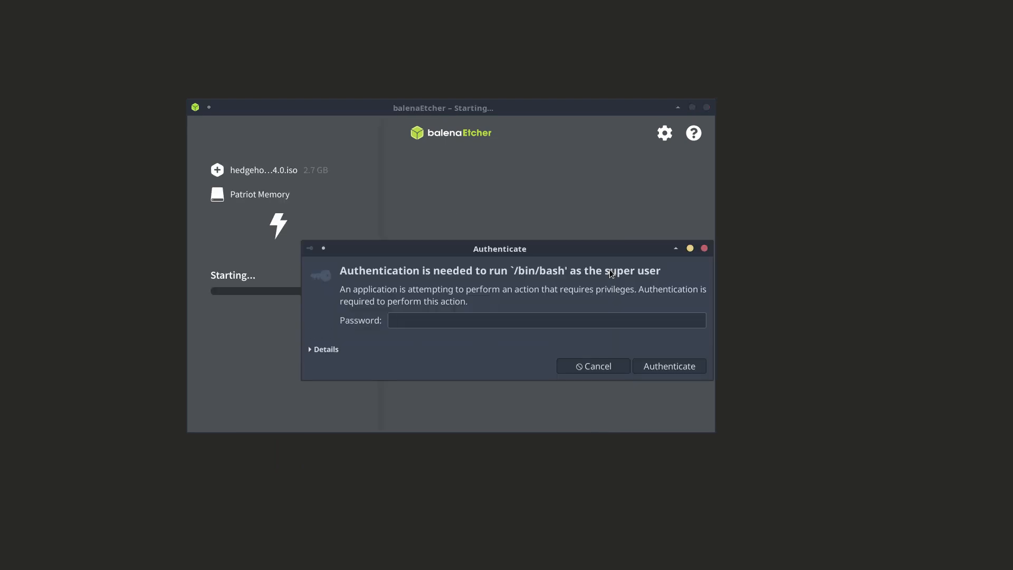
{"action": "type", "text": "••••••••"}
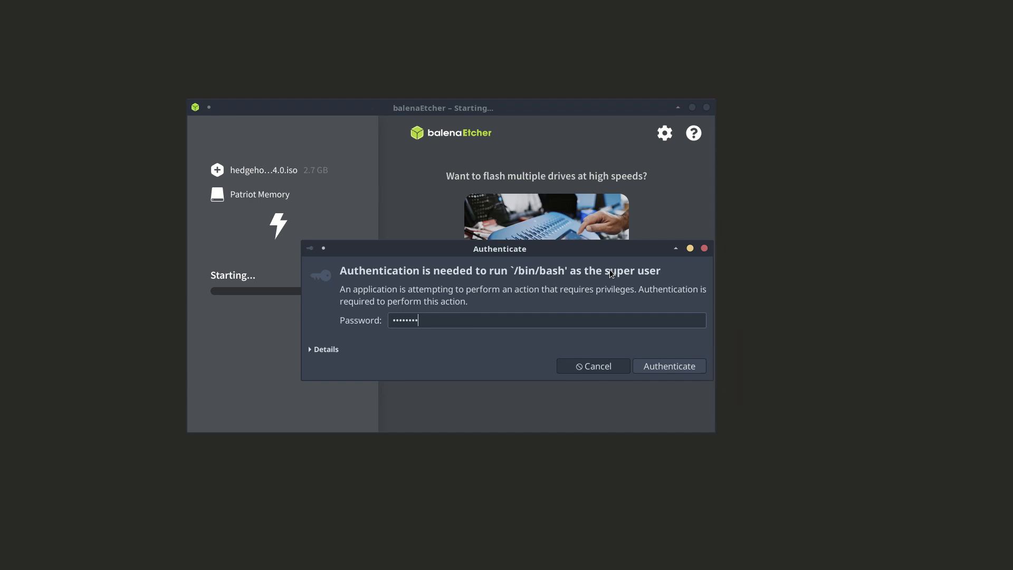
{"action": "key", "text": "Return"}
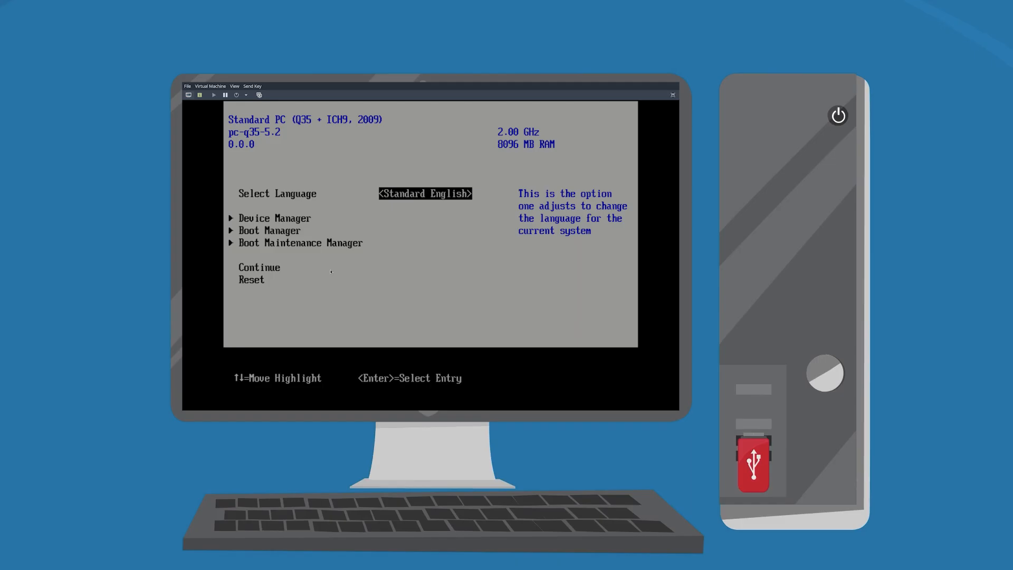
- Boot the machine from UEFI QEMU DVD-ROM QM00001 through the firmware's Boot Manager
{"action": "key", "text": "Down"}
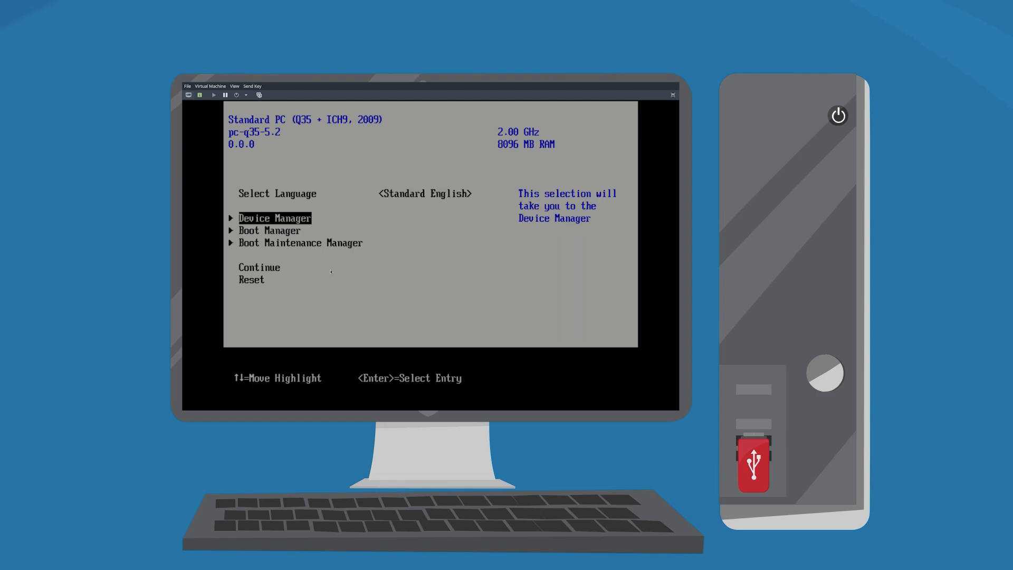
{"action": "key", "text": "Down"}
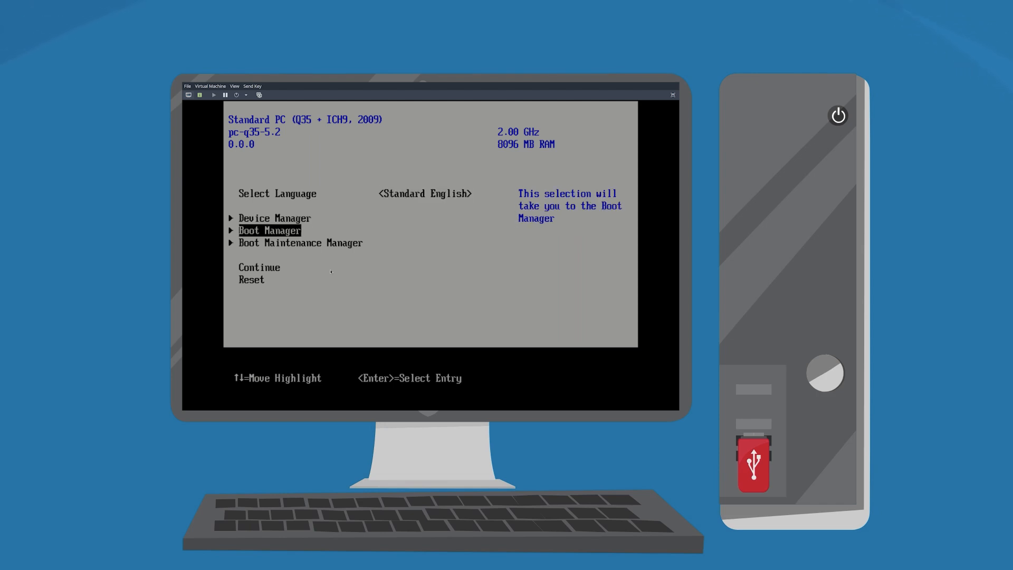
{"action": "key", "text": "Return"}
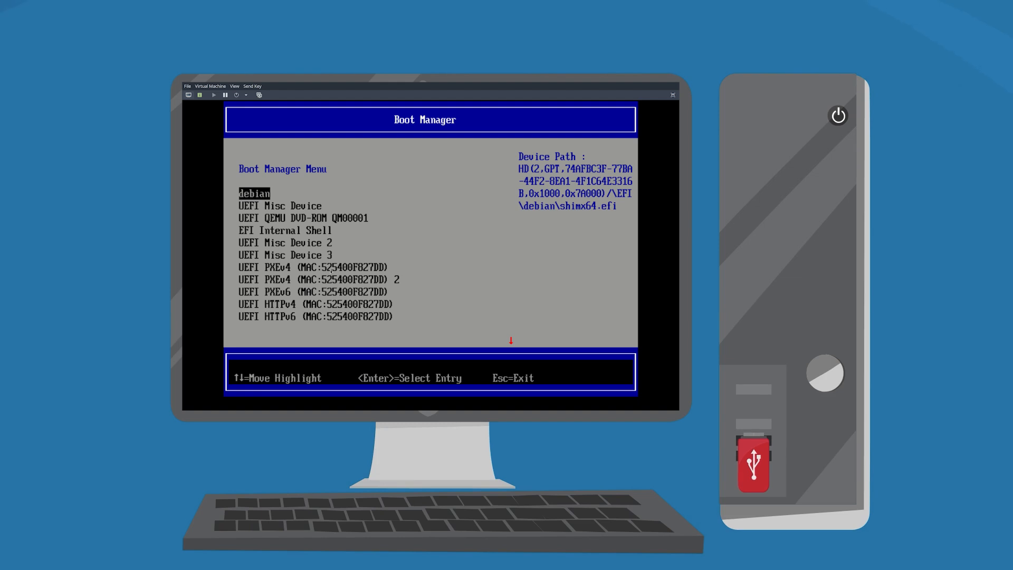
{"action": "key", "text": "Down"}
{"action": "key", "text": "Down"}
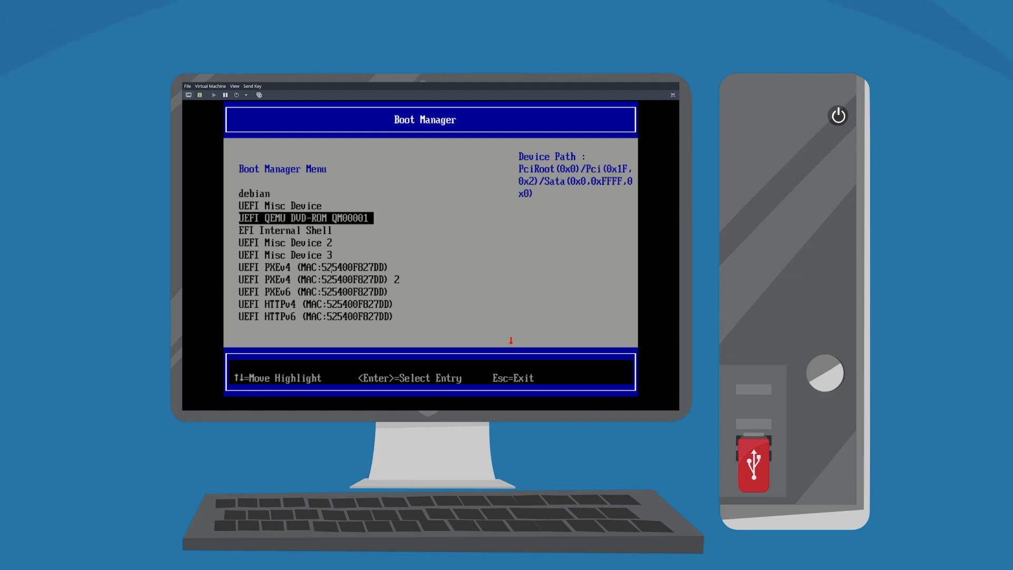
{"action": "key", "text": "Return"}
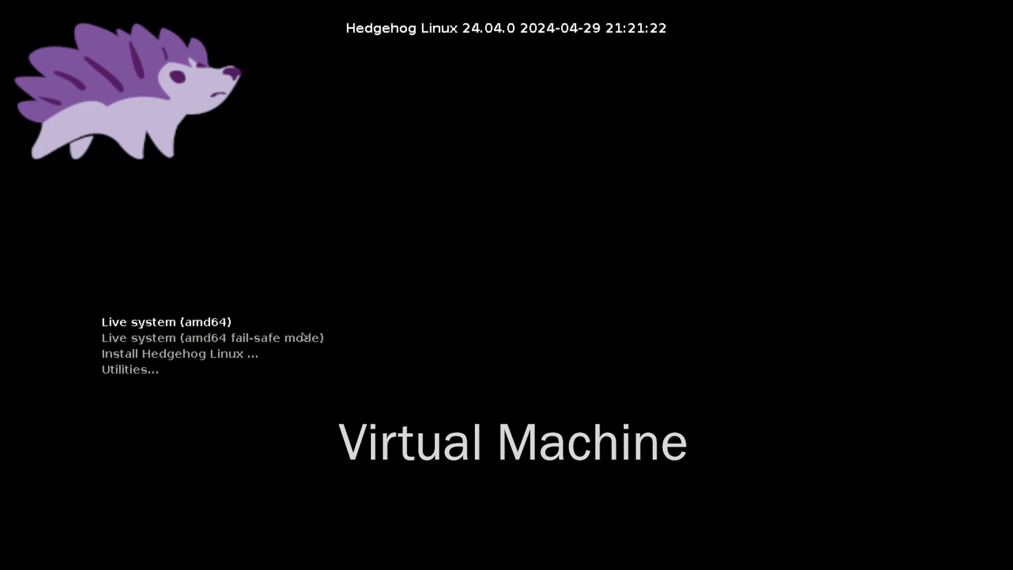
- Choose to install Hedgehog Linux with the text installer and go through its installation types
{"action": "key", "text": "Down"}
{"action": "key", "text": "Down"}
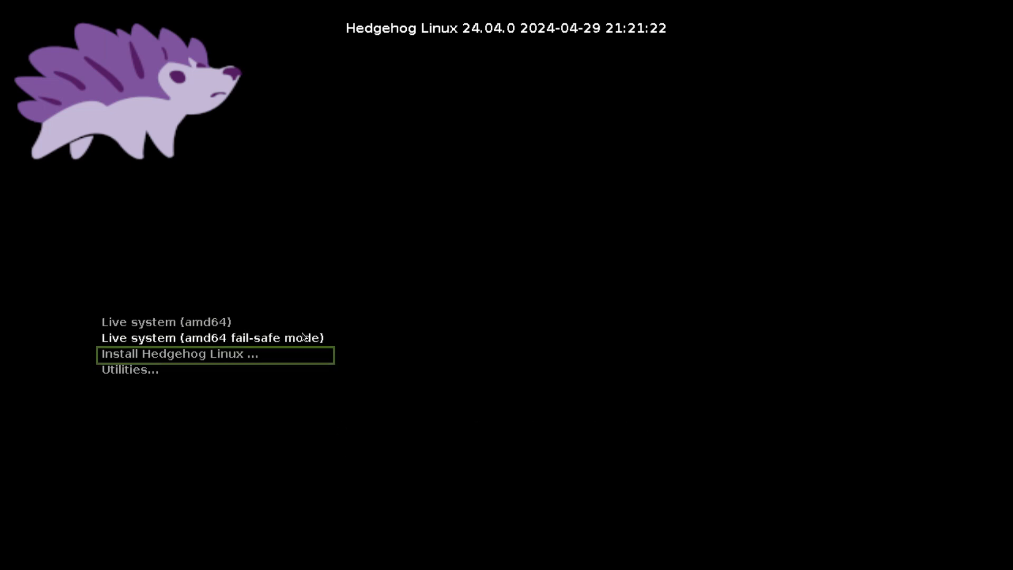
{"action": "key", "text": "Return"}
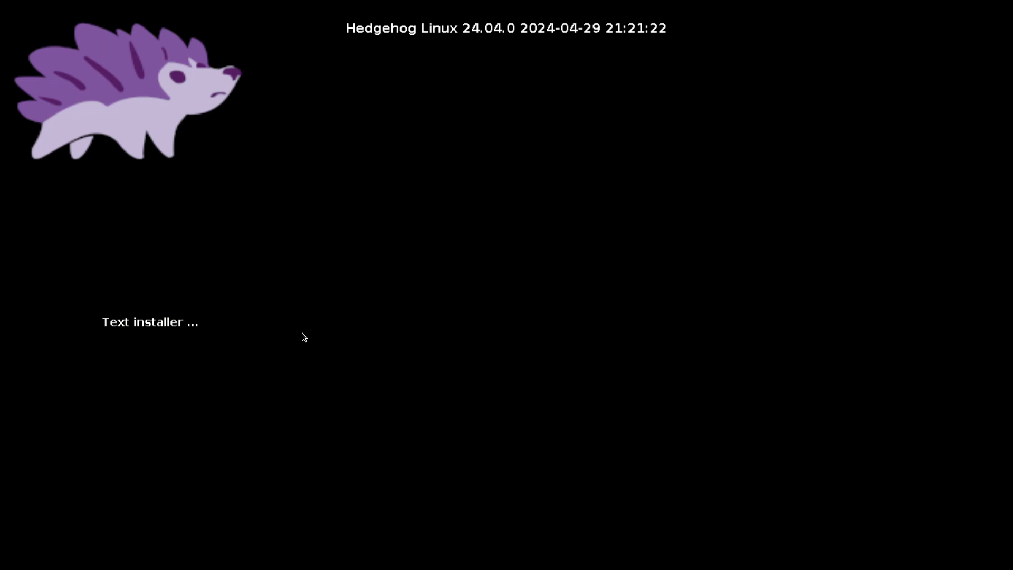
{"action": "key", "text": "Return"}
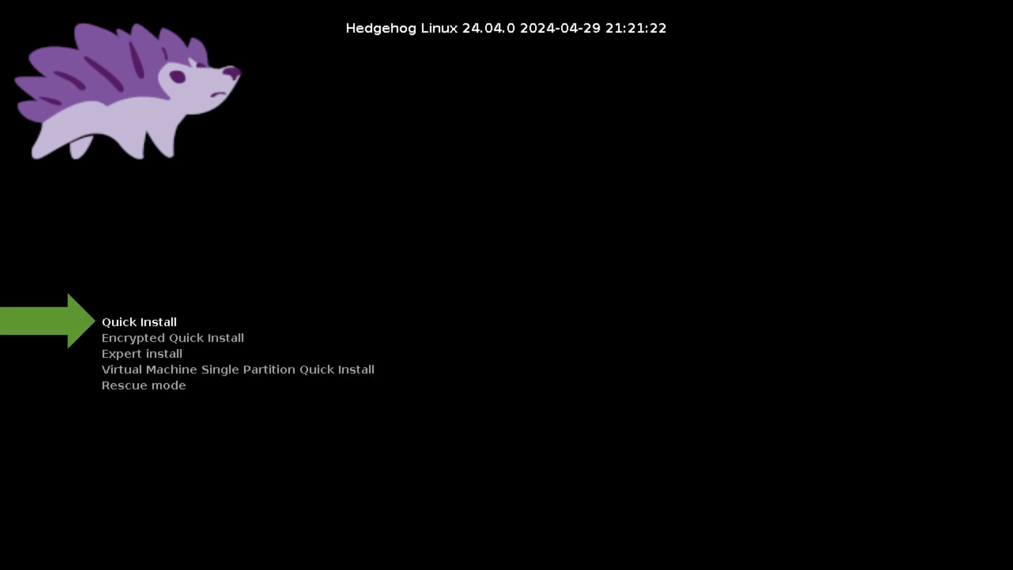
{"action": "key", "text": "Down"}
{"action": "key", "text": "Down"}
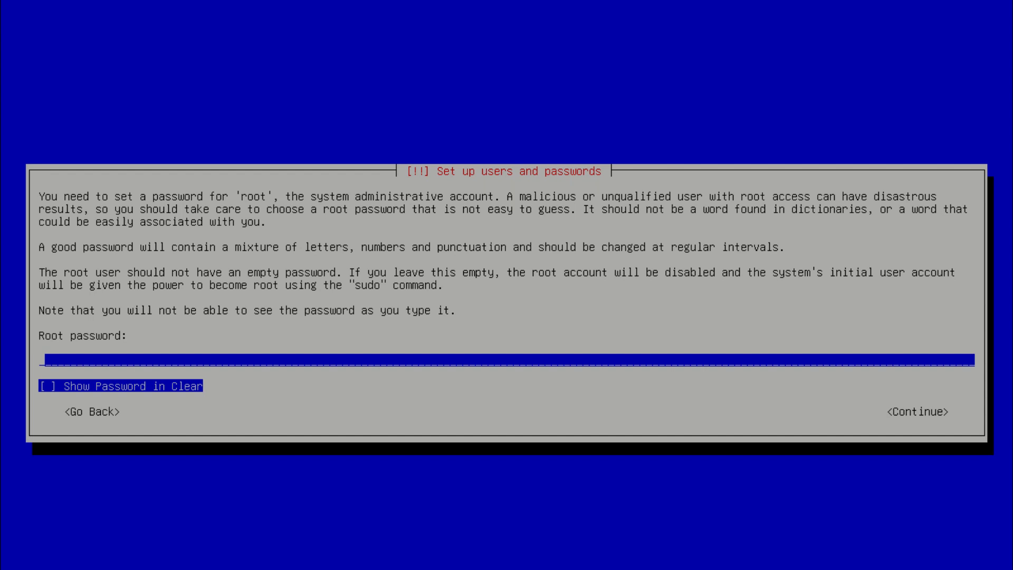
- Set the root account's password and re-enter the same password to verify it
{"action": "type", "text": "*******"}
{"action": "key", "text": "Return"}
{"action": "type", "text": "*********"}
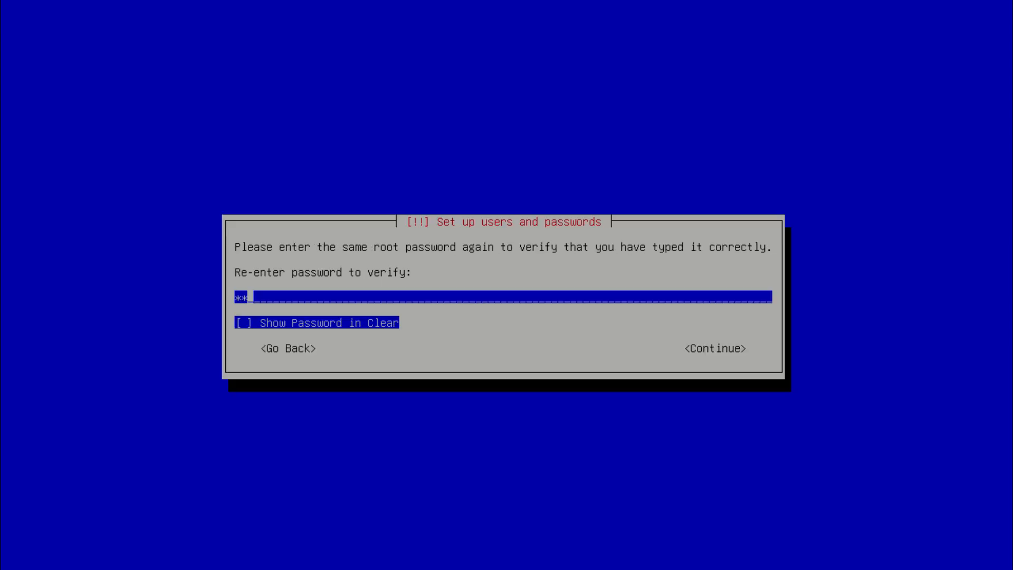
{"action": "key", "text": "Return"}
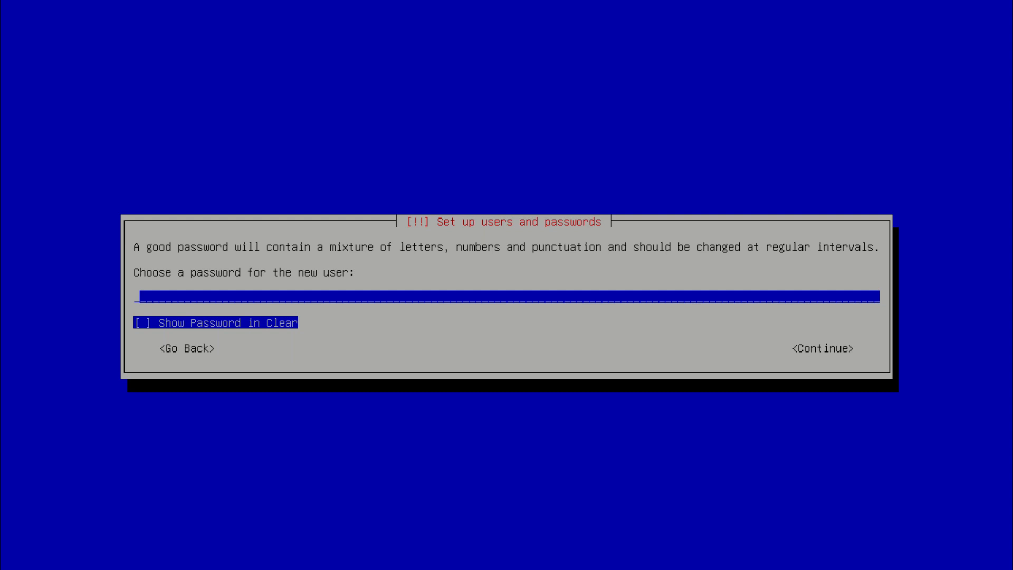
- Enter a password for the new user account and continue the installation
{"action": "type", "text": "*********"}
{"action": "key", "text": "Return"}
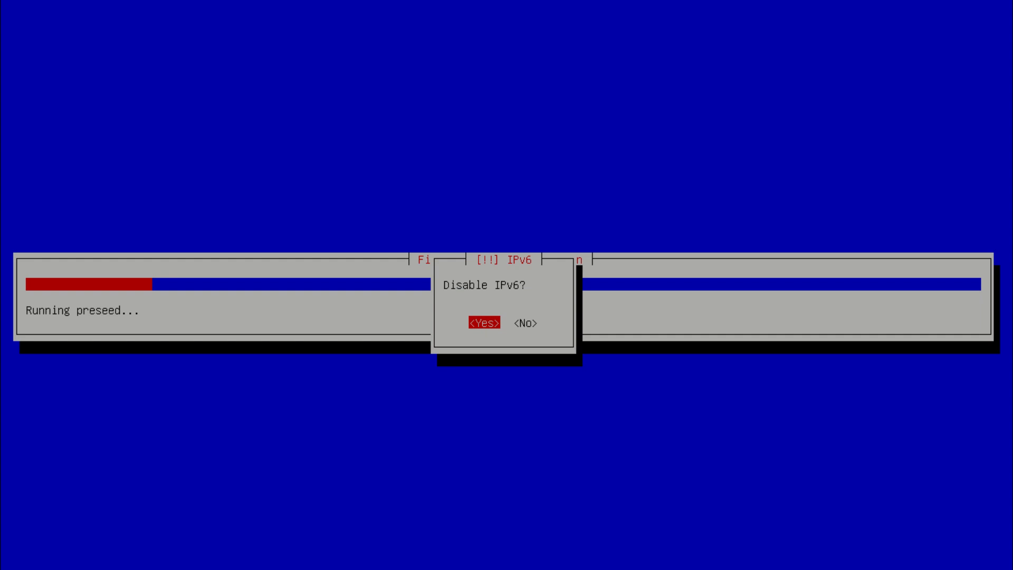
- Disable IPv6, and set the GUI session to log in automatically without locking due to inactivity
{"action": "key", "text": "Return"}
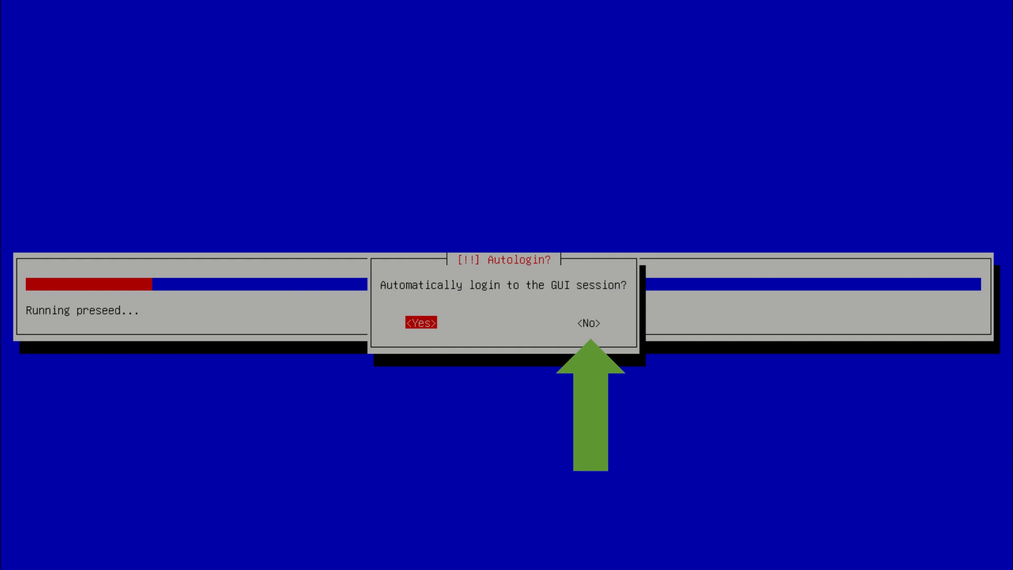
{"action": "key", "text": "Return"}
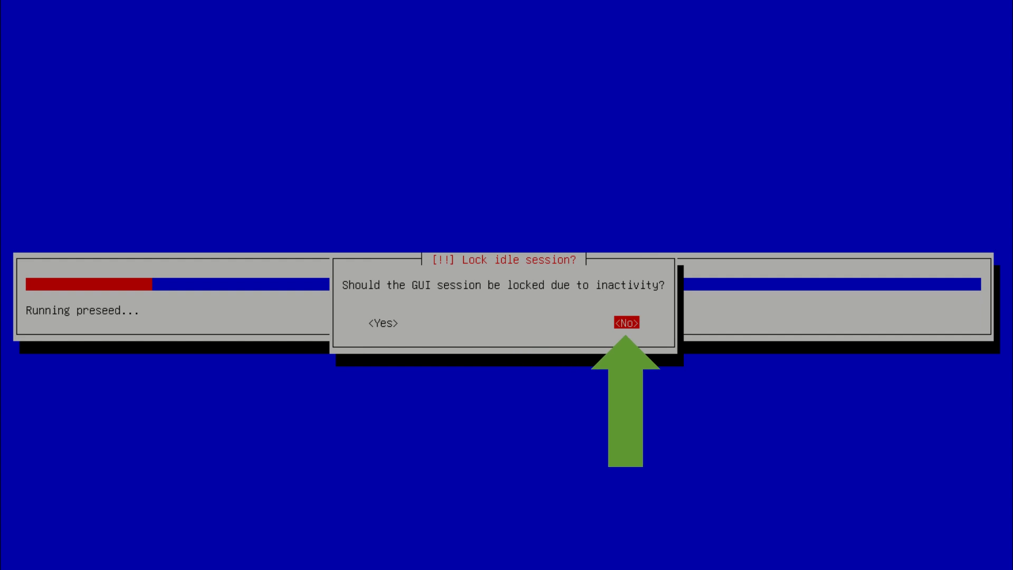
{"action": "key", "text": "Return"}
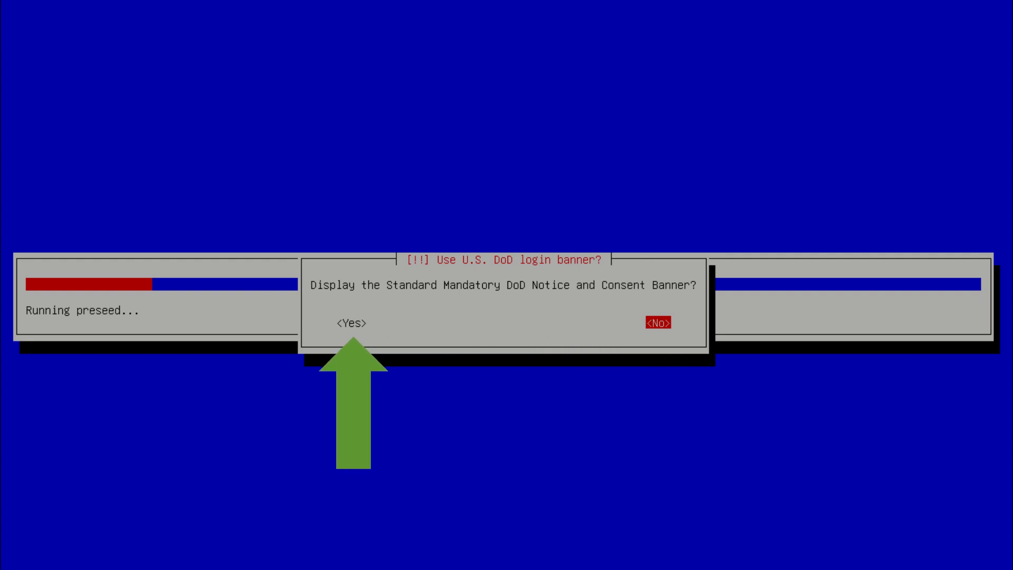
- Decline the Standard Mandatory DoD Notice and Consent Banner and disallow SSH password authentication
{"action": "key", "text": "Return"}
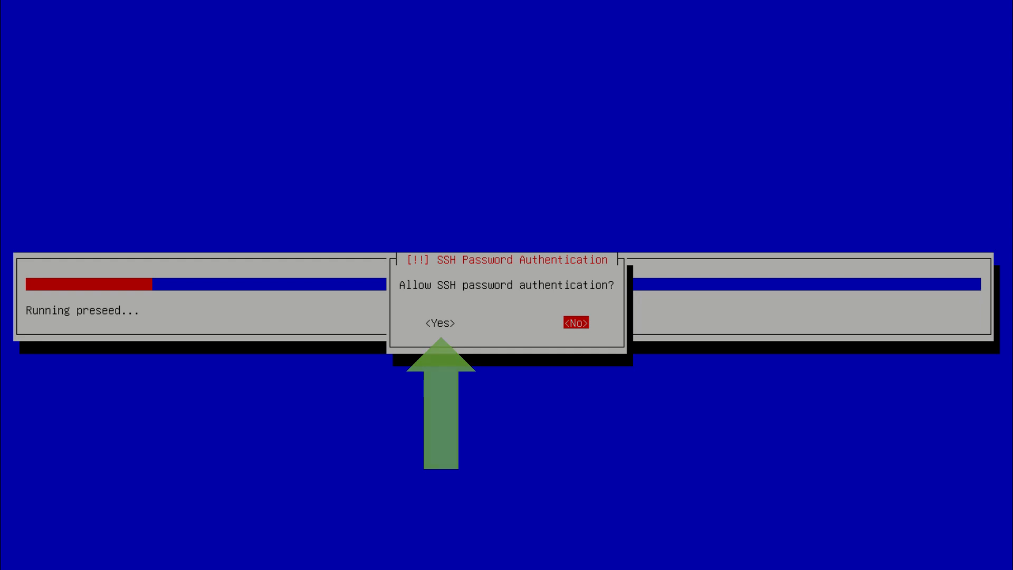
{"action": "key", "text": "Return"}
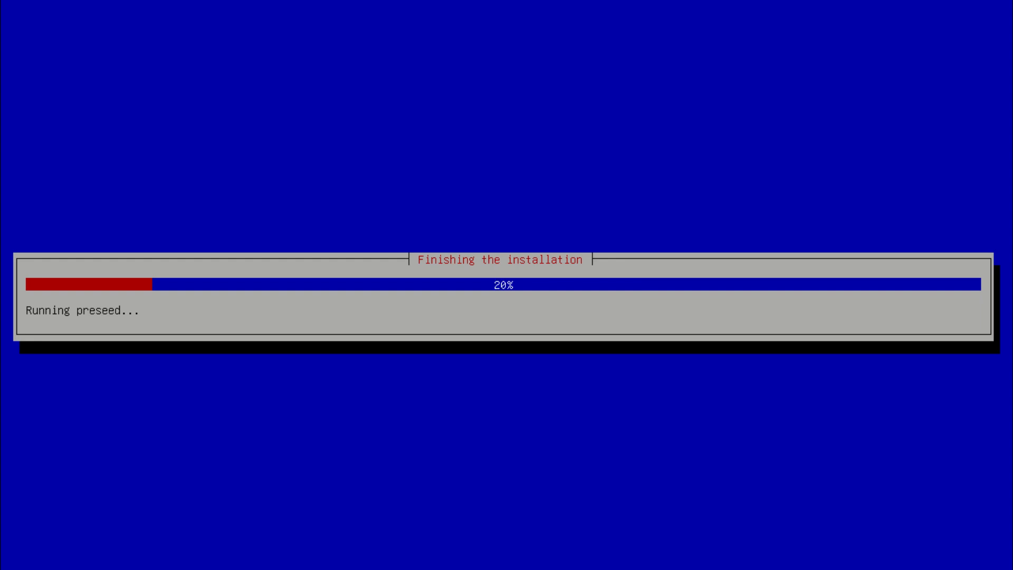